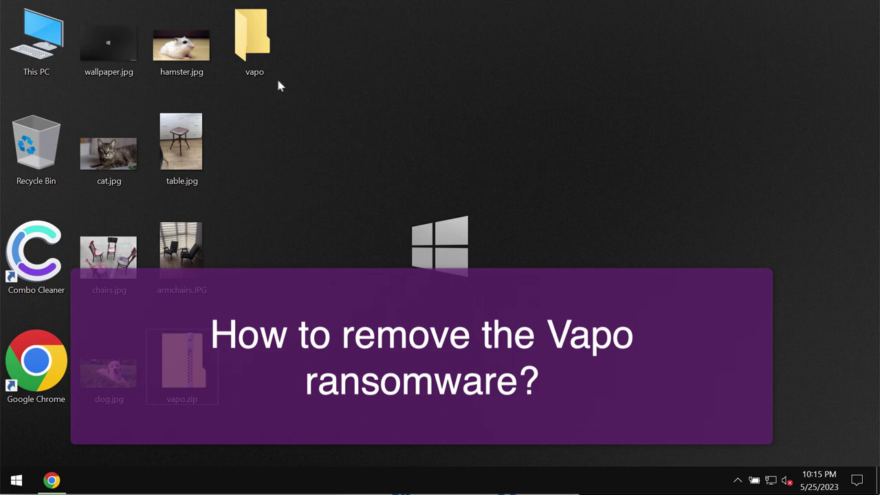
Preview the desktop photos table.jpg, wallpaper.jpg, cat.jpg and dog.jpg one after another.
click(283, 55)
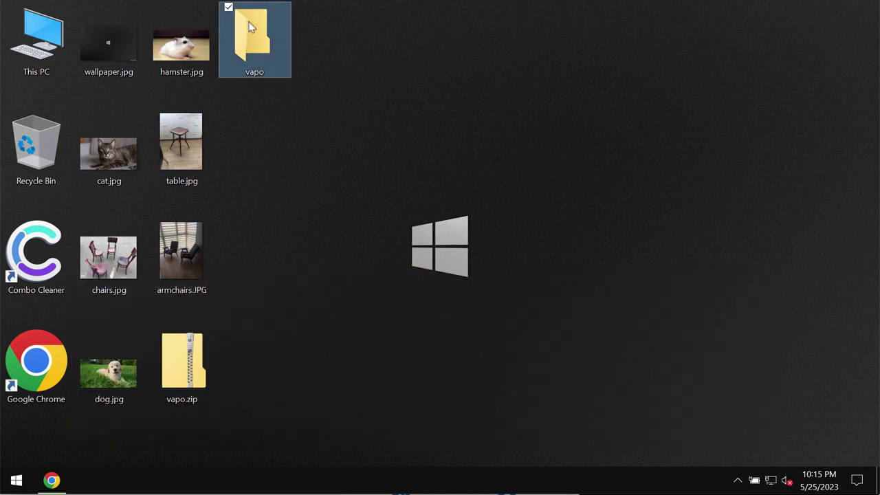
click(375, 83)
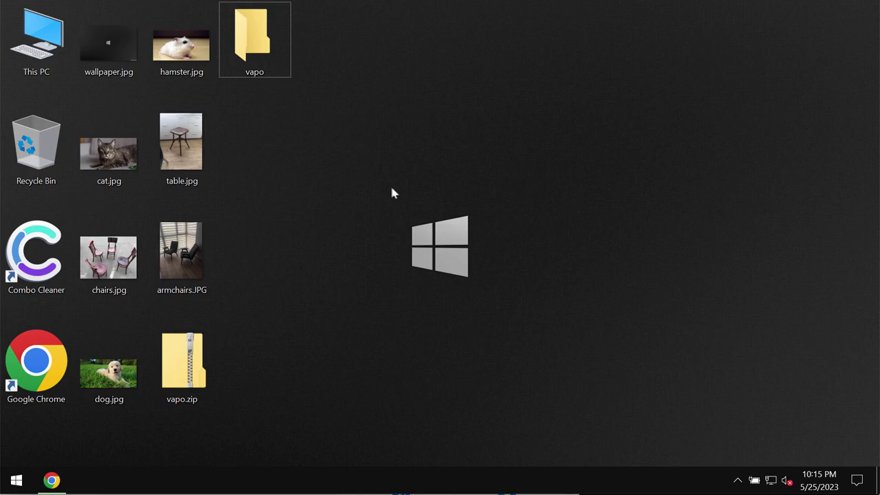
double_click(164, 162)
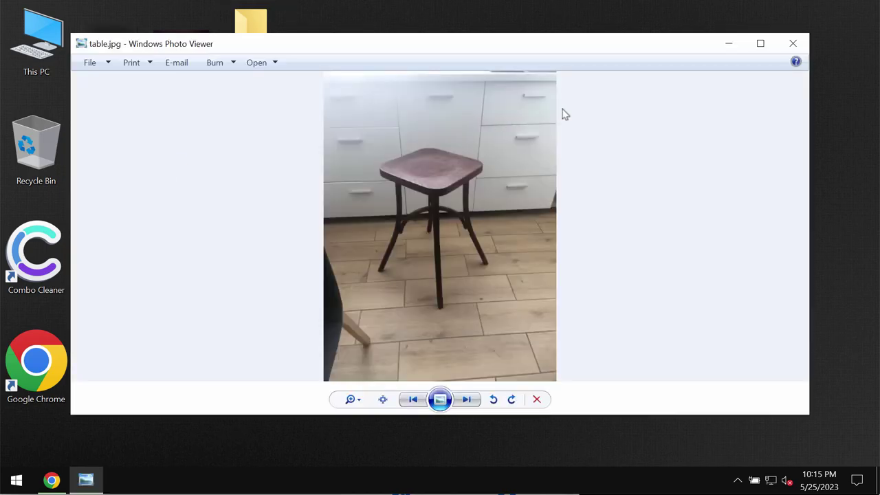
click(792, 43)
double_click(122, 64)
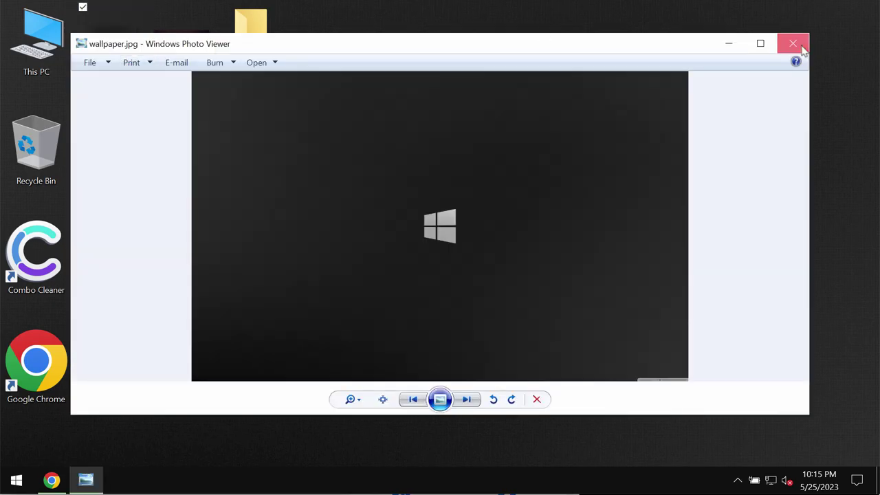
click(793, 43)
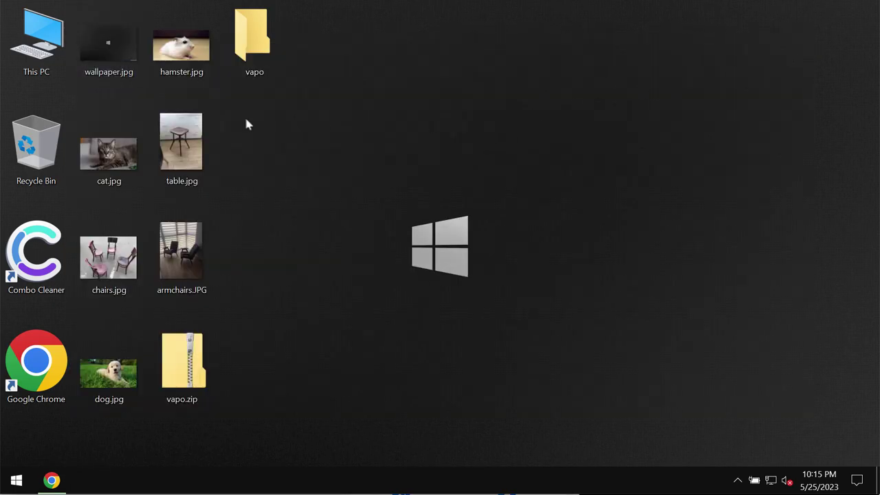
click(107, 159)
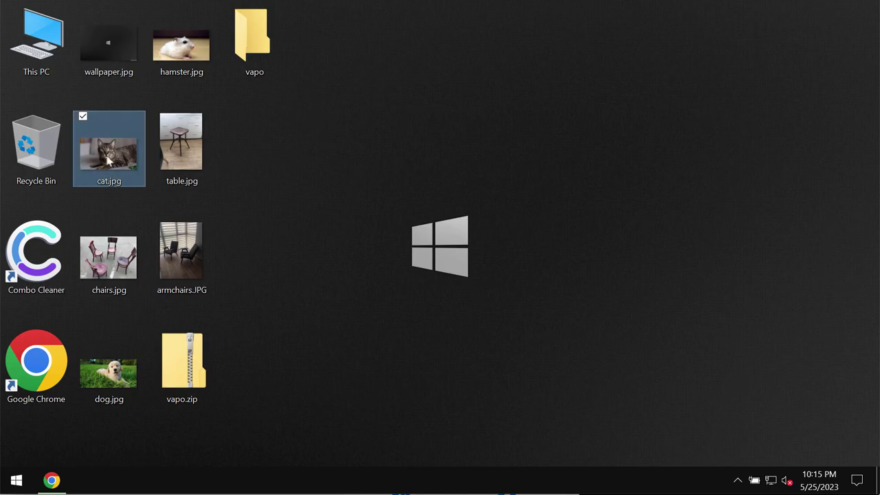
double_click(106, 159)
click(793, 43)
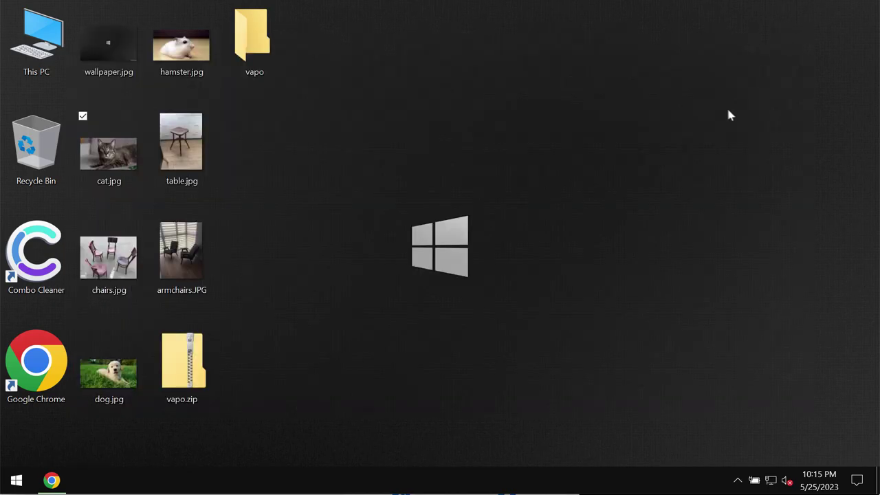
click(106, 376)
double_click(106, 377)
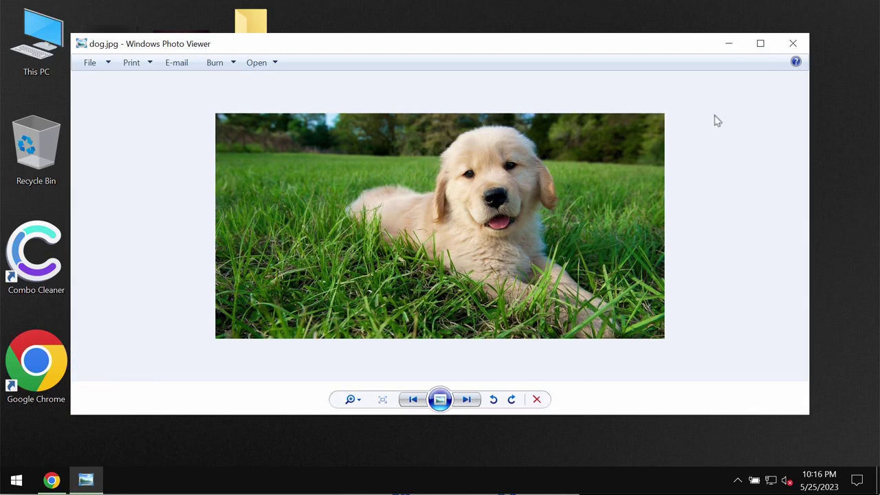
click(793, 43)
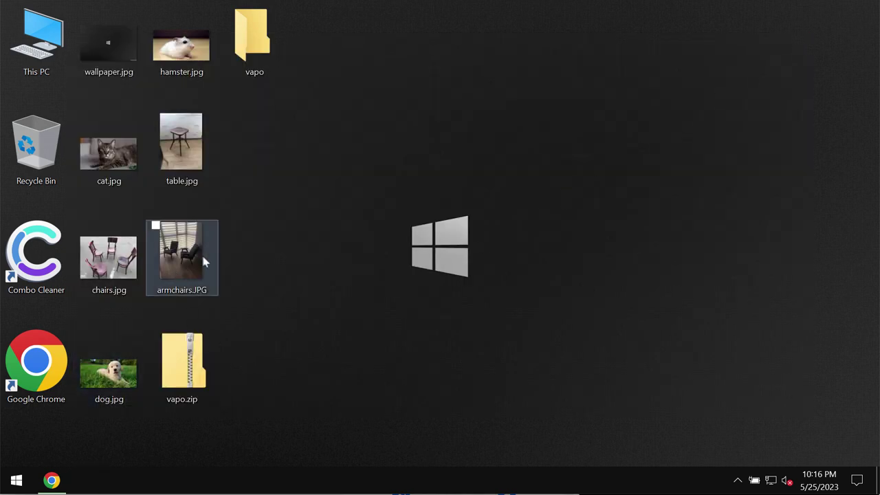
Open the vapo folder and run the program inside it.
click(256, 52)
double_click(256, 52)
double_click(309, 88)
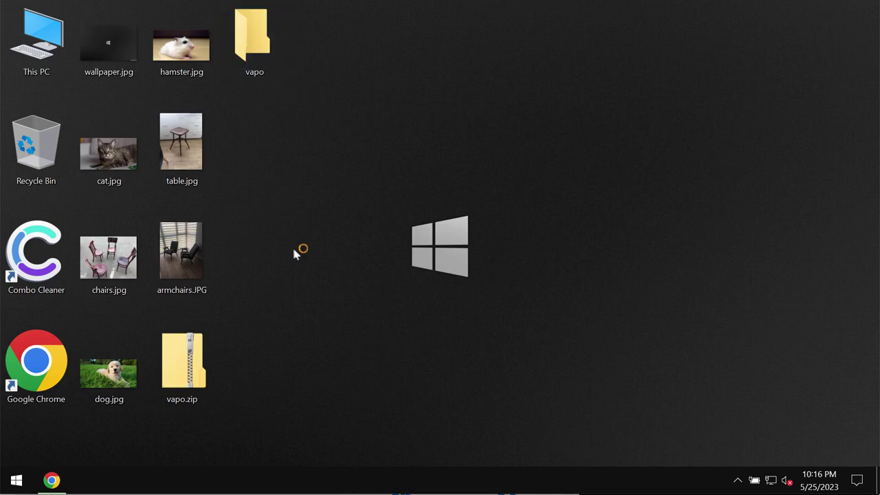
Open hamster.jpg a few times to check it still displays.
double_click(181, 45)
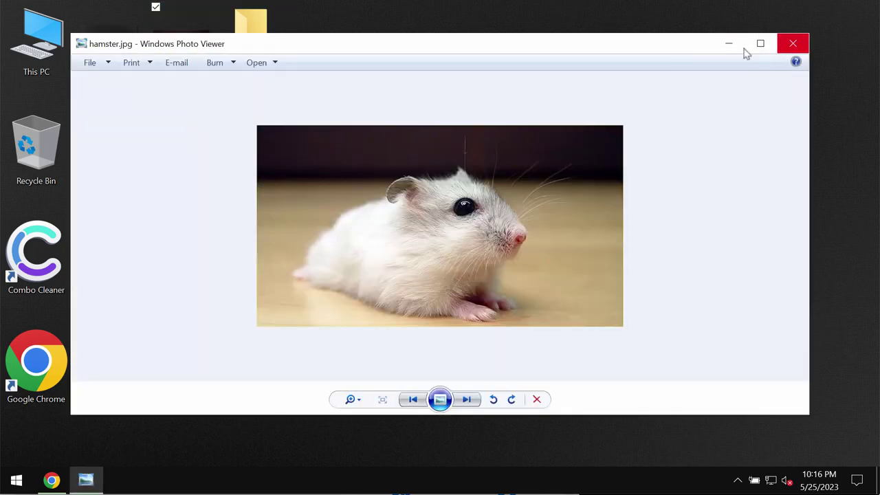
drag(707, 53, 721, 57)
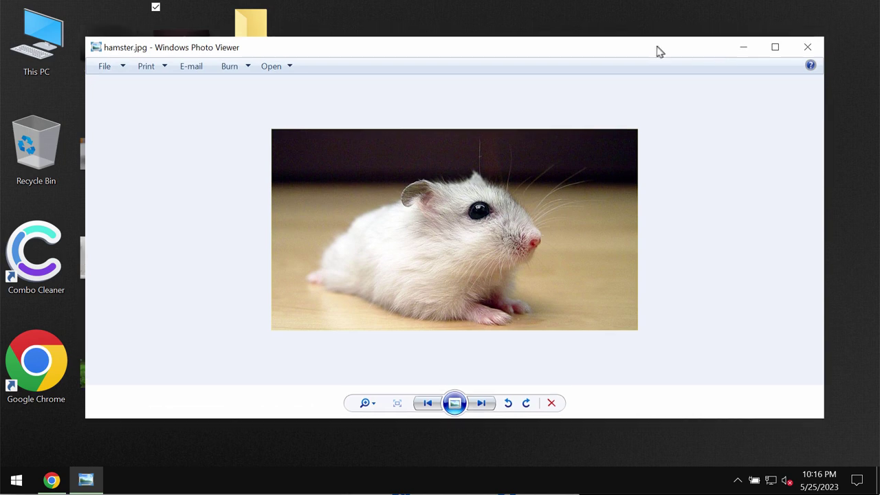
click(809, 48)
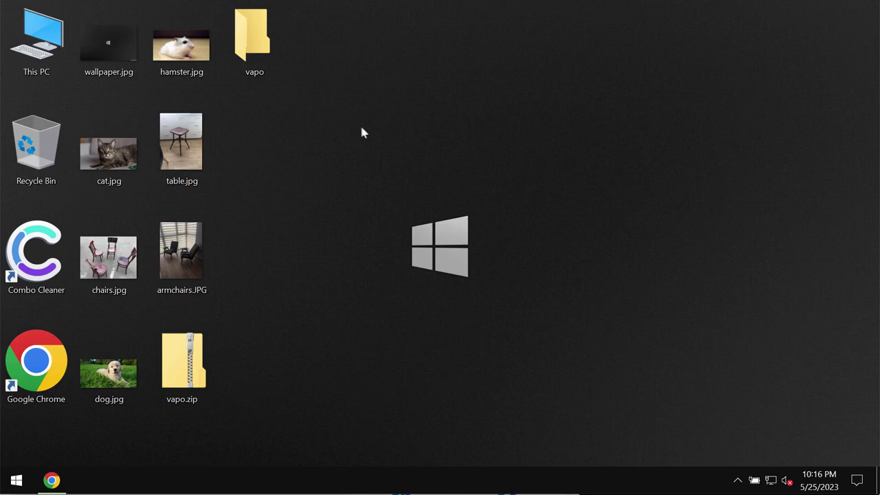
double_click(182, 45)
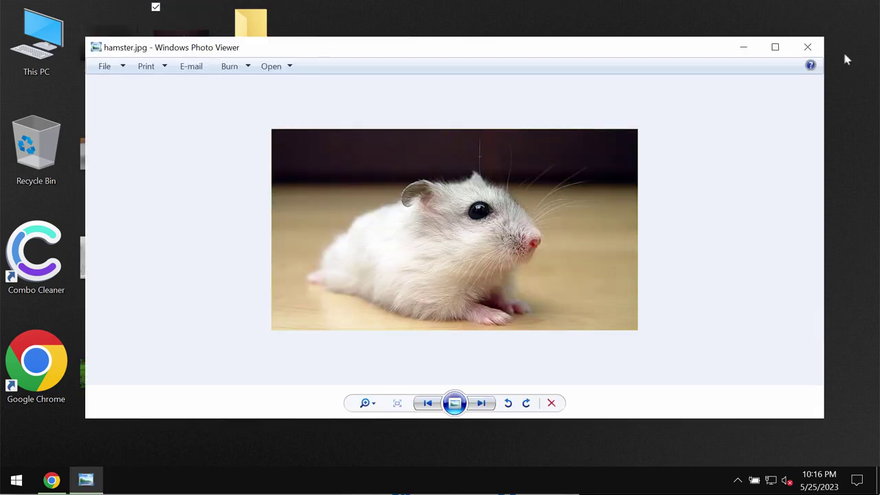
click(808, 46)
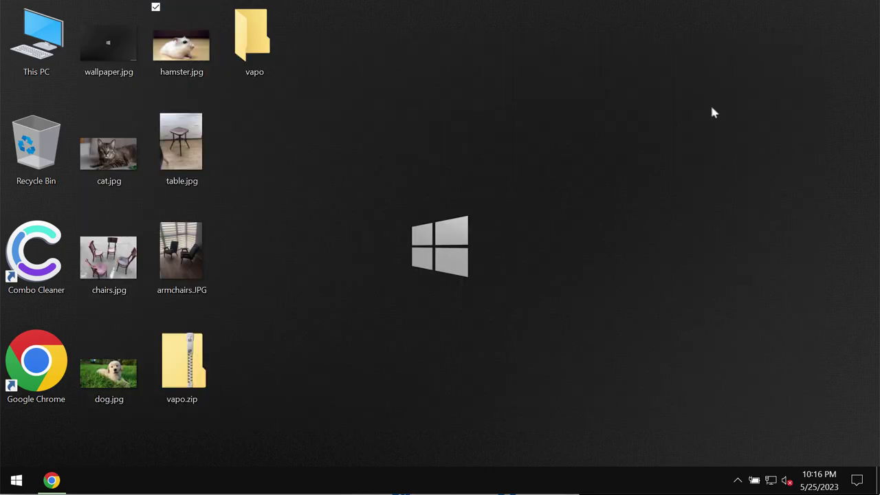
double_click(167, 46)
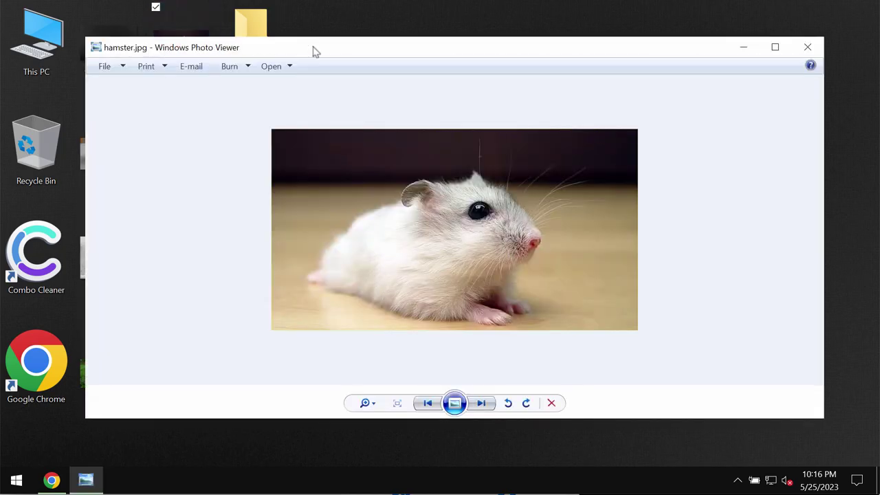
click(808, 48)
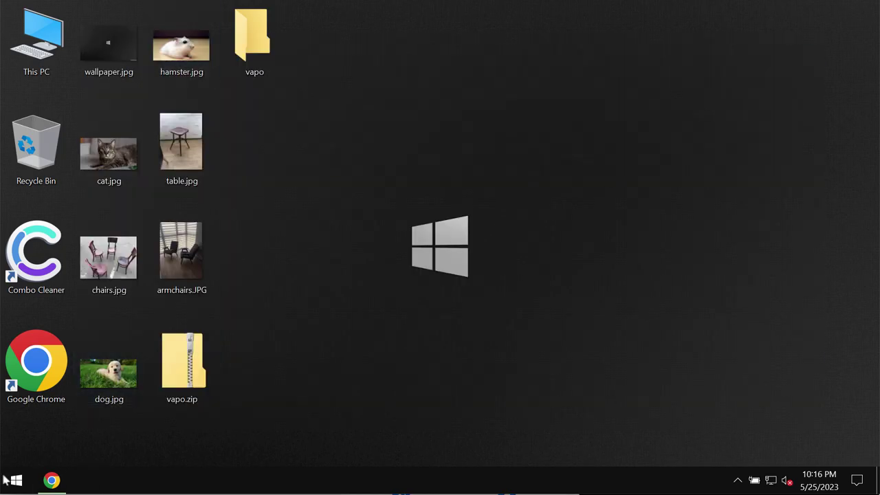
Sign out of the Windows account and sign back in.
right_click(18, 482)
mouse_move(68, 447)
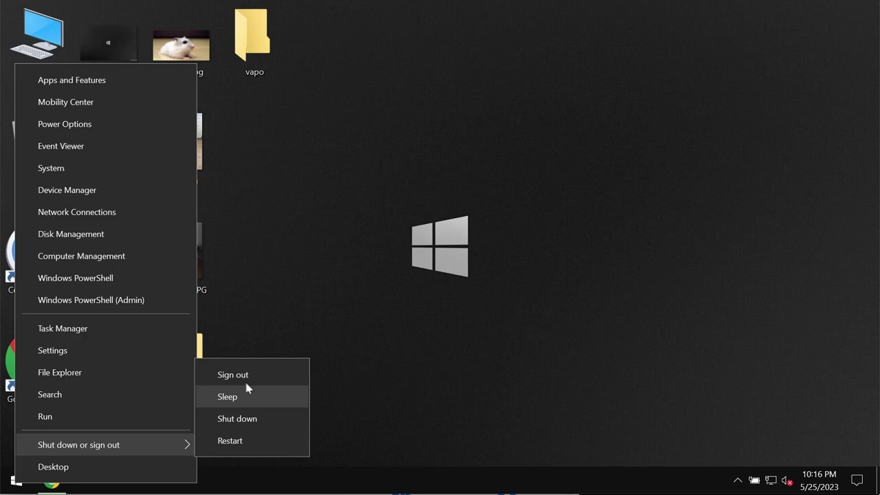
click(223, 373)
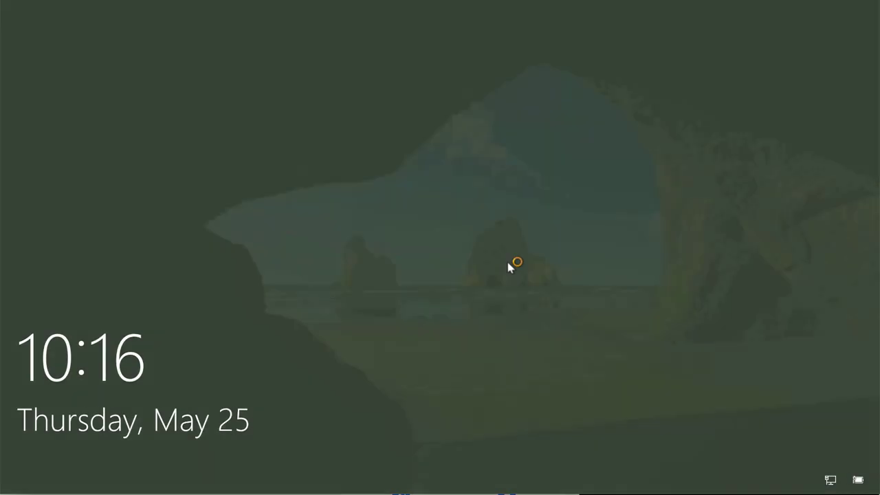
click(502, 267)
click(454, 292)
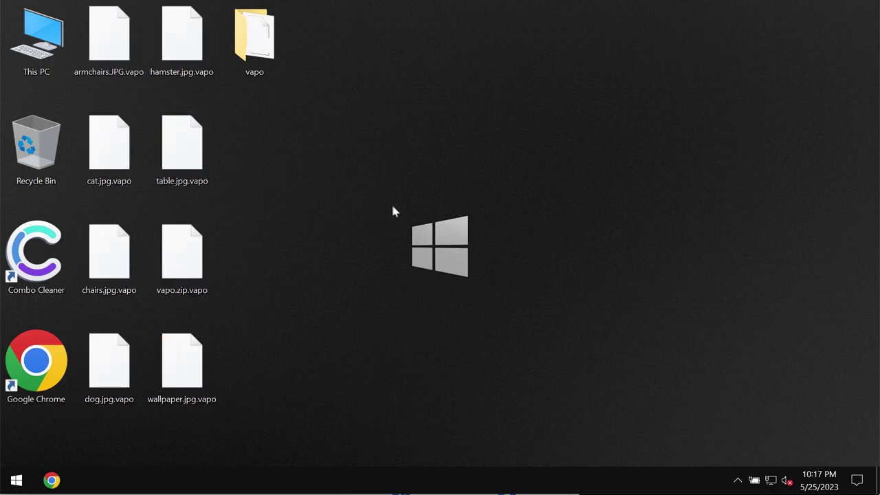
Try opening hamster.jpg.vapo and dismiss the warning that it can't be opened.
click(194, 46)
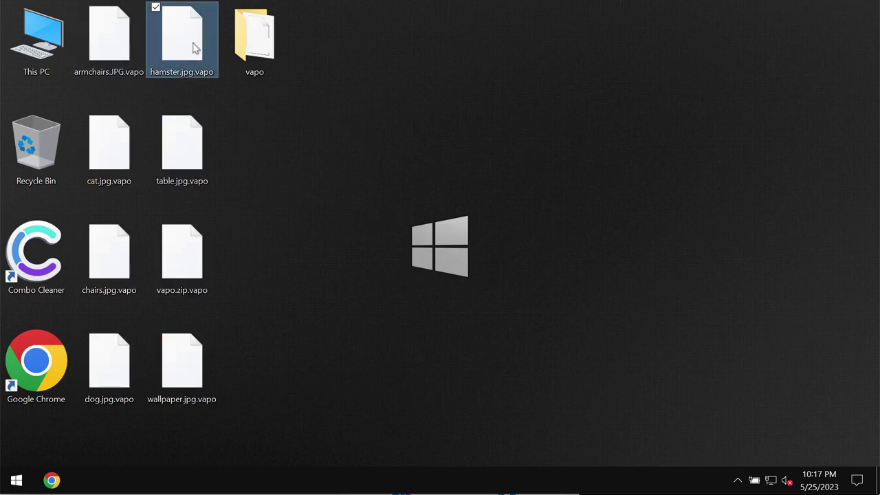
click(724, 221)
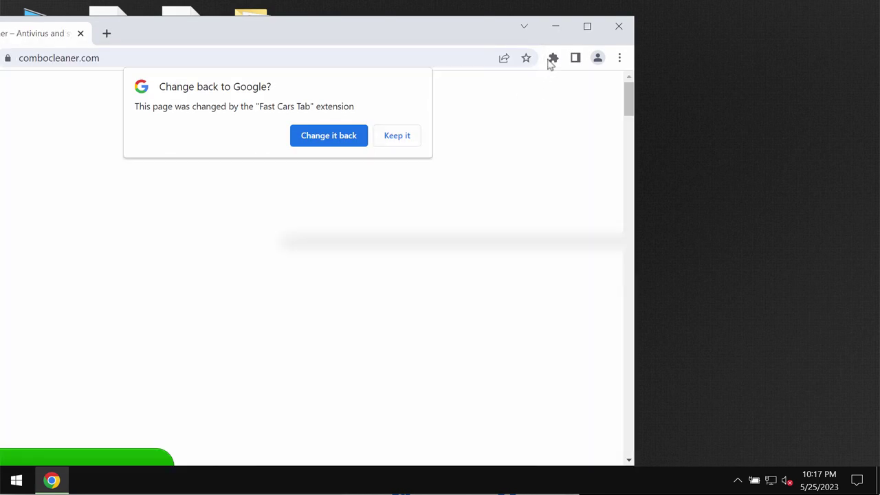
Keep the Fast Cars Tab change, maximize Chrome on combocleaner.com, then minimize it.
click(399, 141)
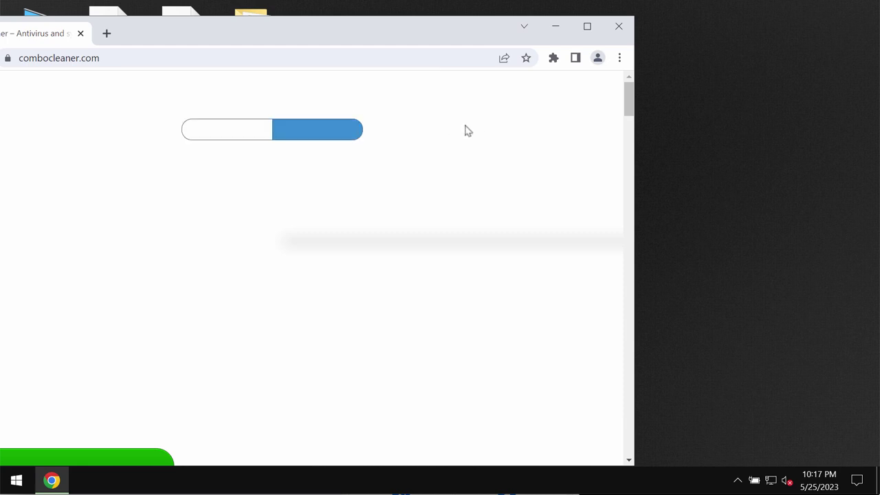
click(589, 28)
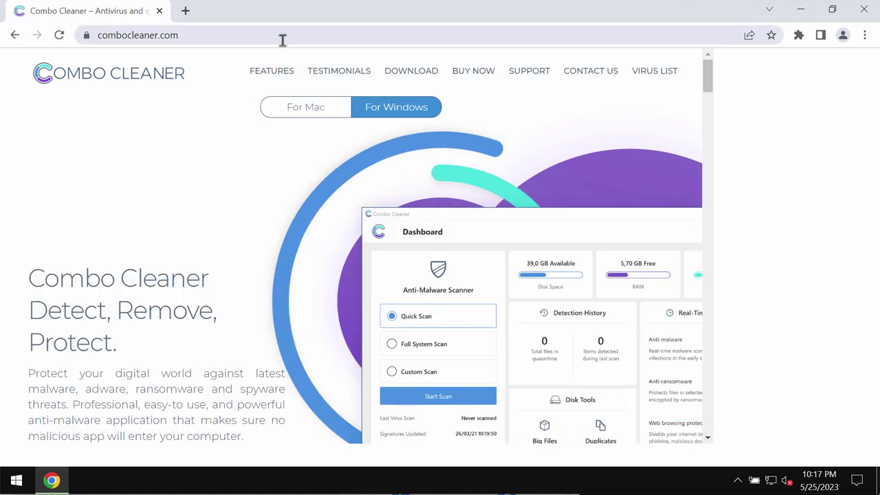
click(401, 40)
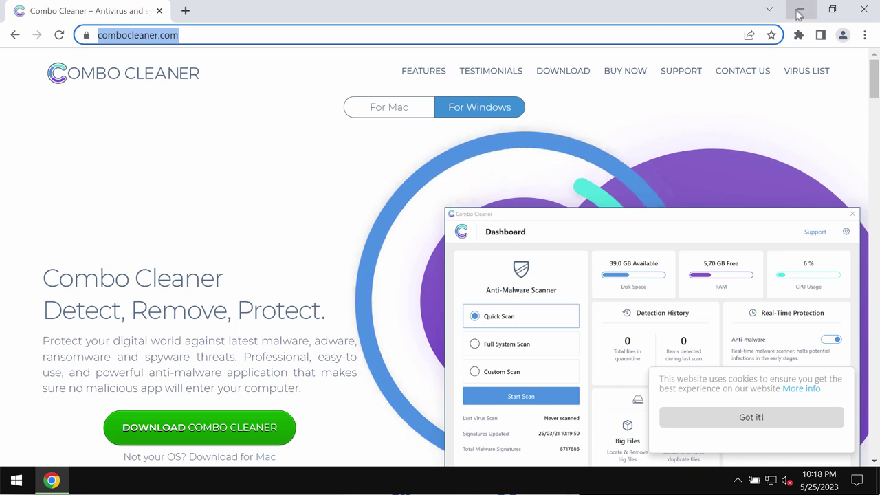
click(798, 14)
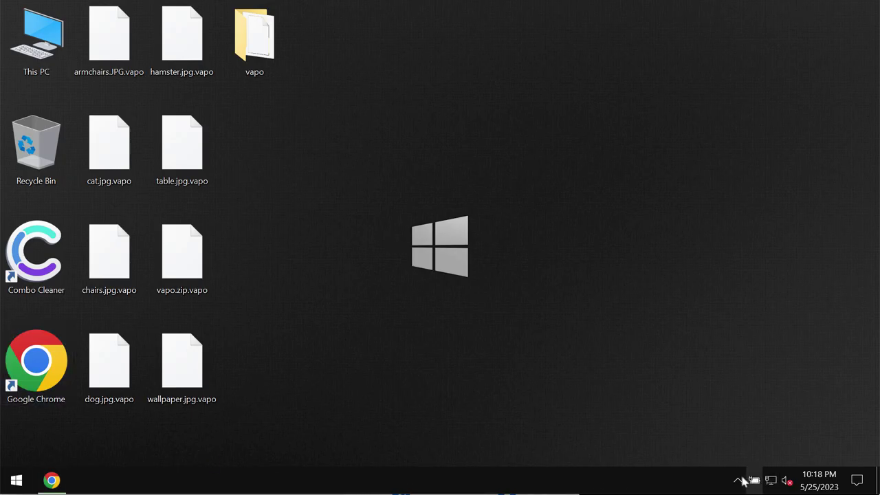
Check the tray icons, launch Combo Cleaner from its desktop shortcut and start a Quick Scan.
click(738, 479)
click(54, 271)
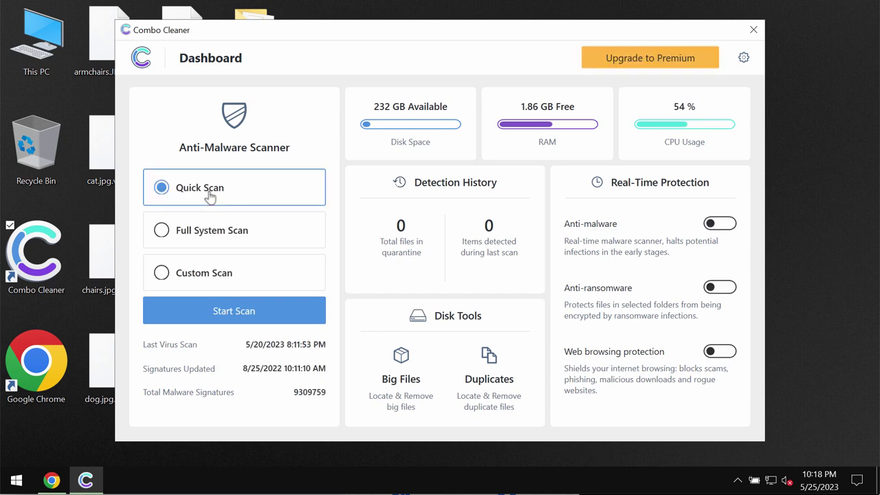
click(242, 311)
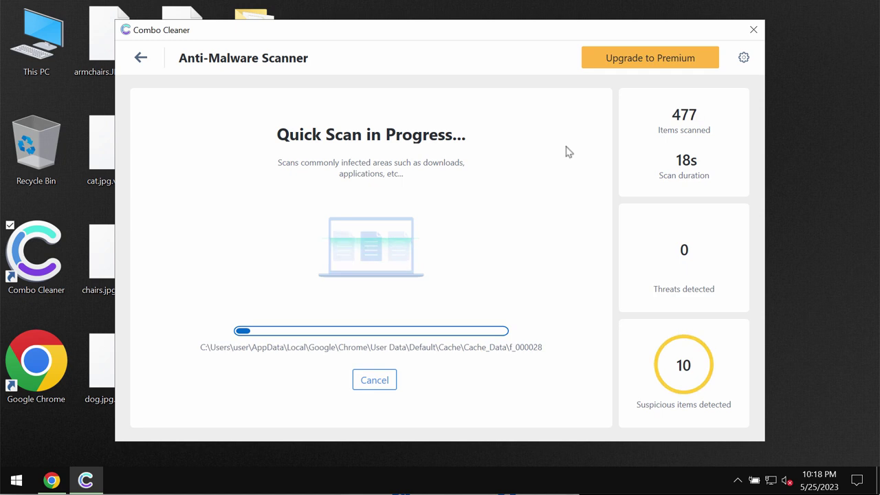
View the Anti-Ransomware tab in Combo Cleaner's settings.
click(743, 58)
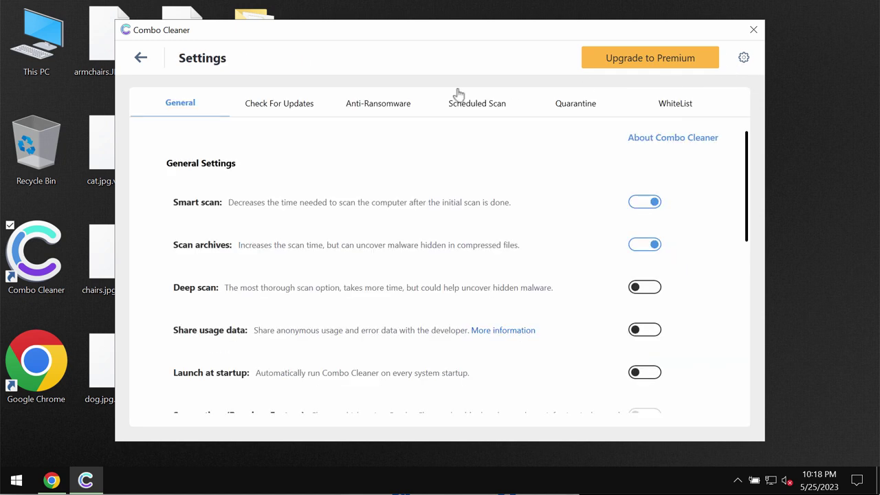
click(359, 108)
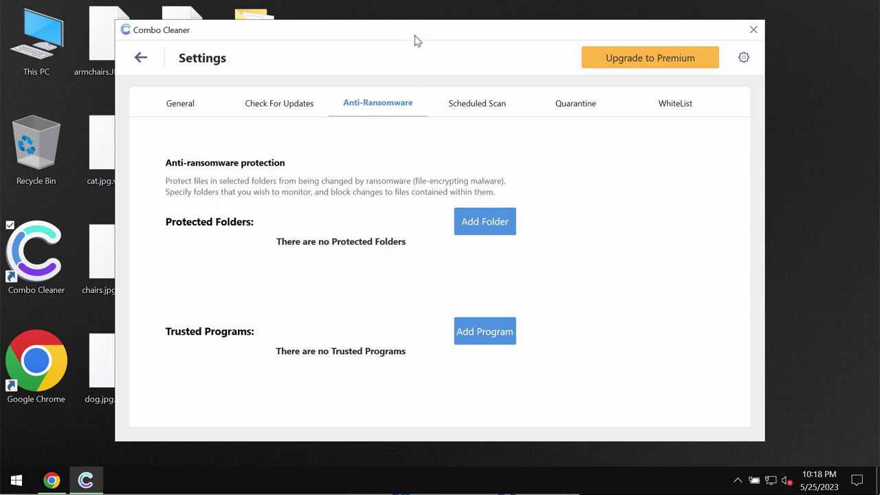
Cancel the running quick scan to see its 10 detections, then view the Premium upgrade.
click(140, 58)
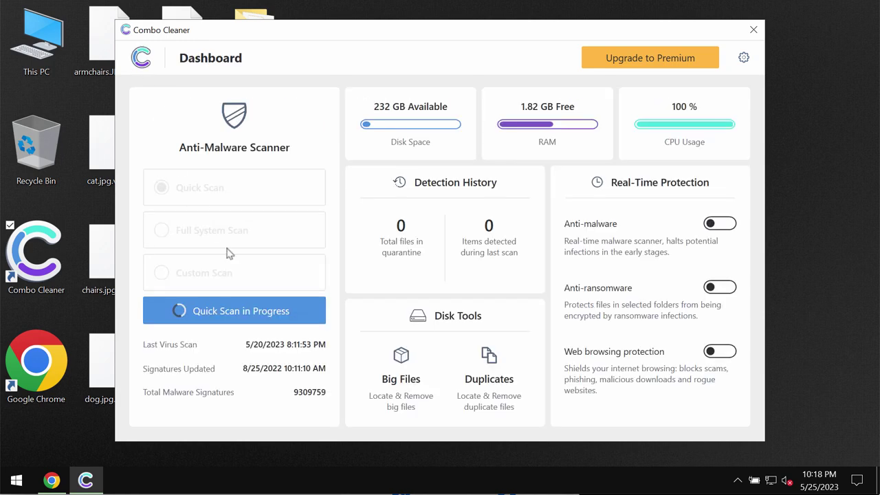
click(265, 310)
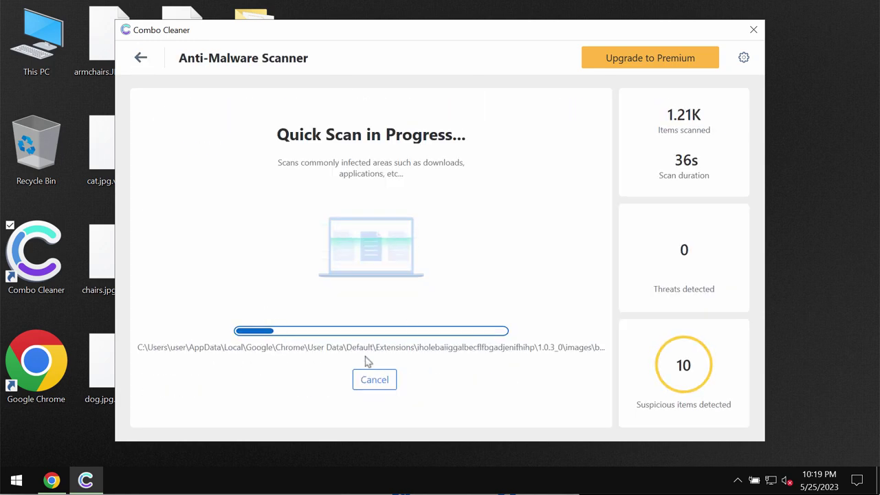
click(385, 380)
click(416, 310)
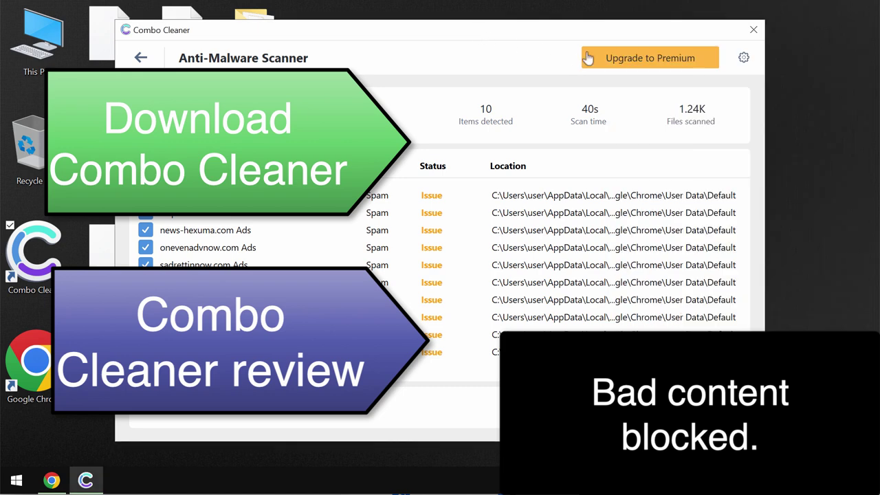
click(645, 62)
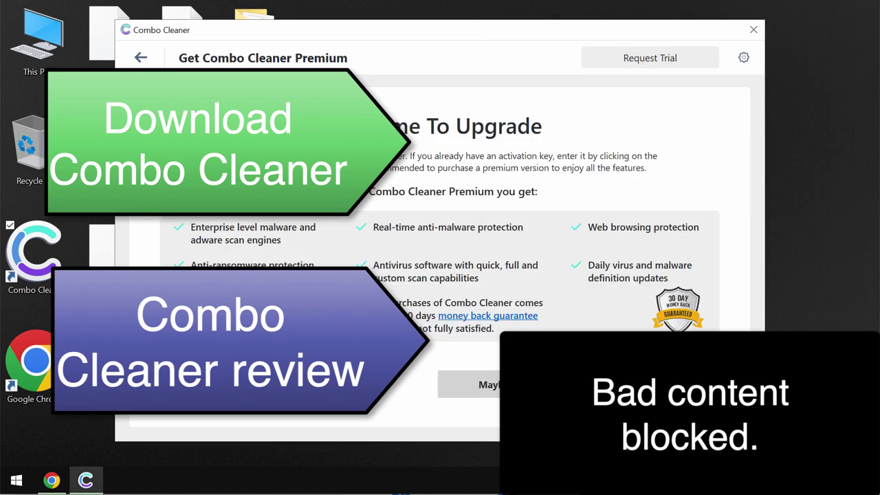